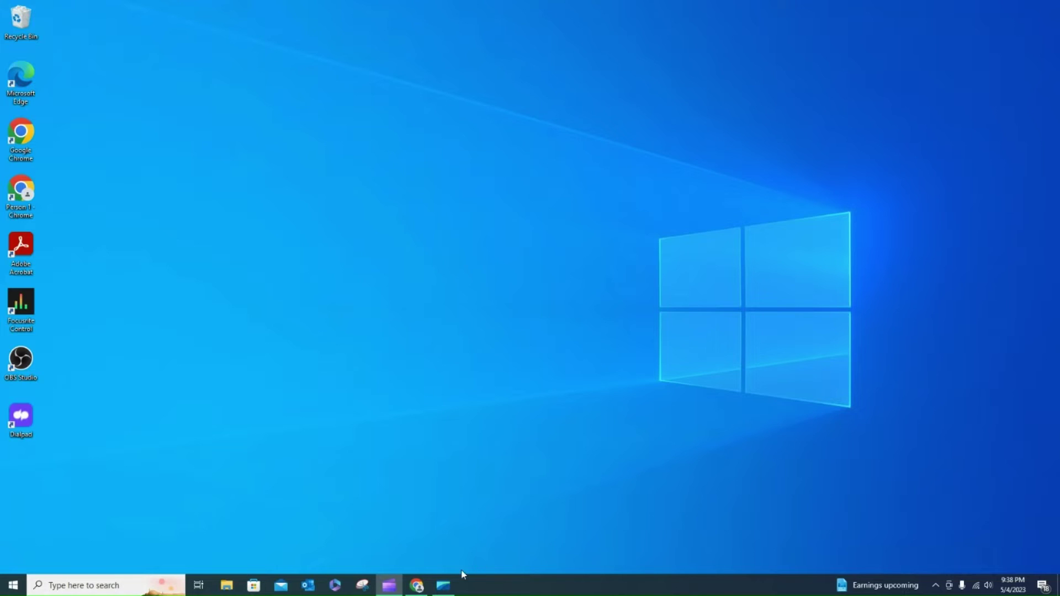
{"action": "mouse_move", "coordinate": [424, 584]}
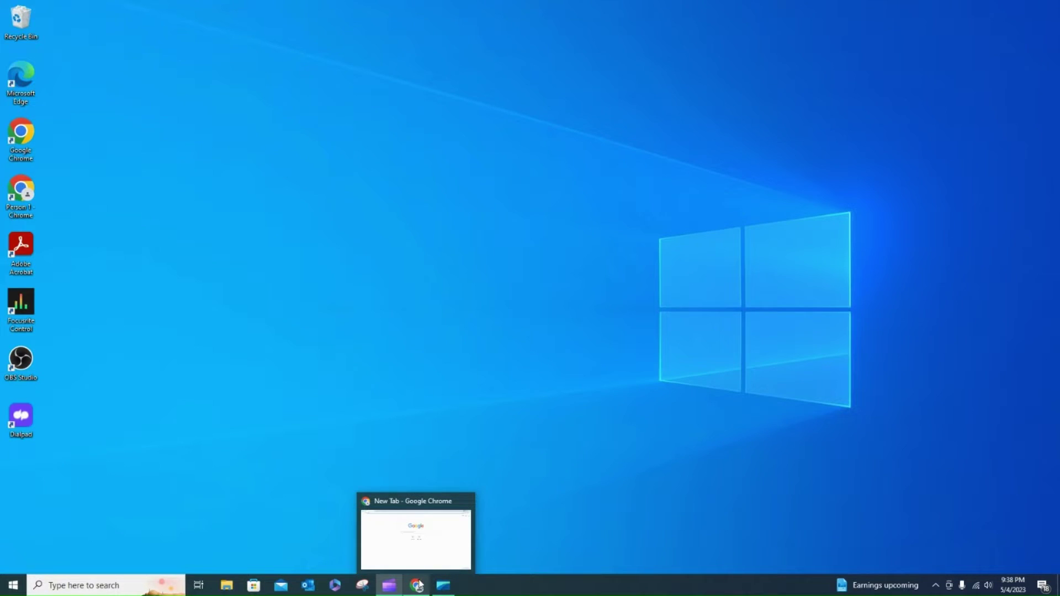
{"action": "left_click", "coordinate": [420, 586]}
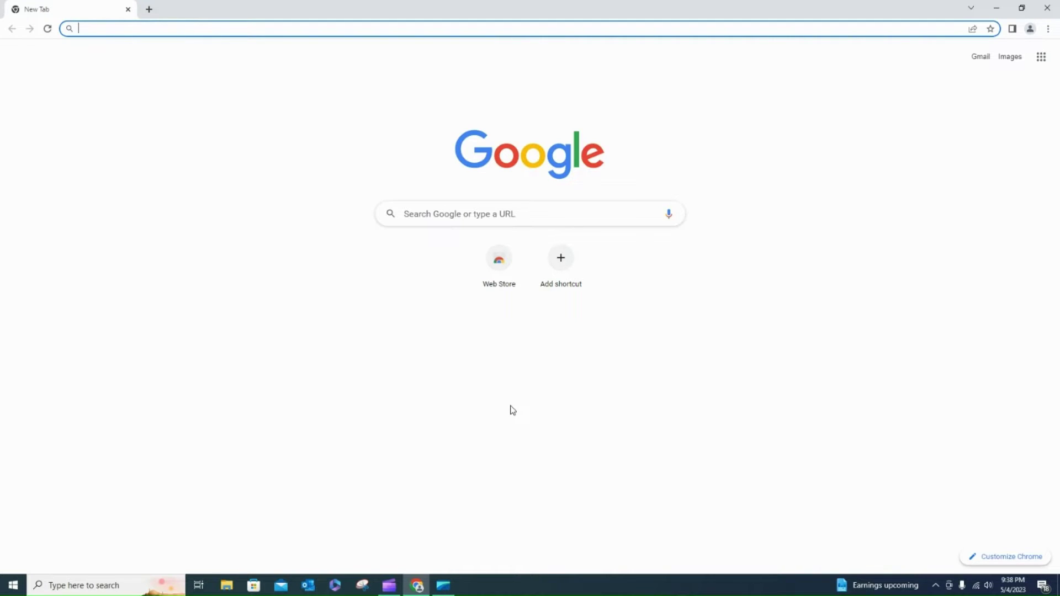
{"action": "type", "text": "ww"}
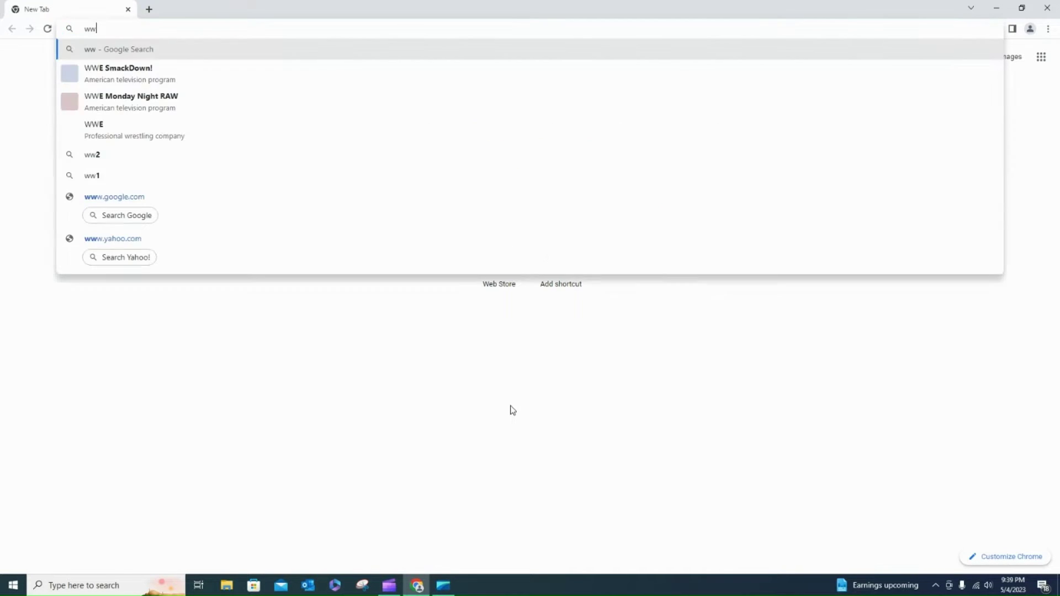
{"action": "type", "text": "w.cudy."}
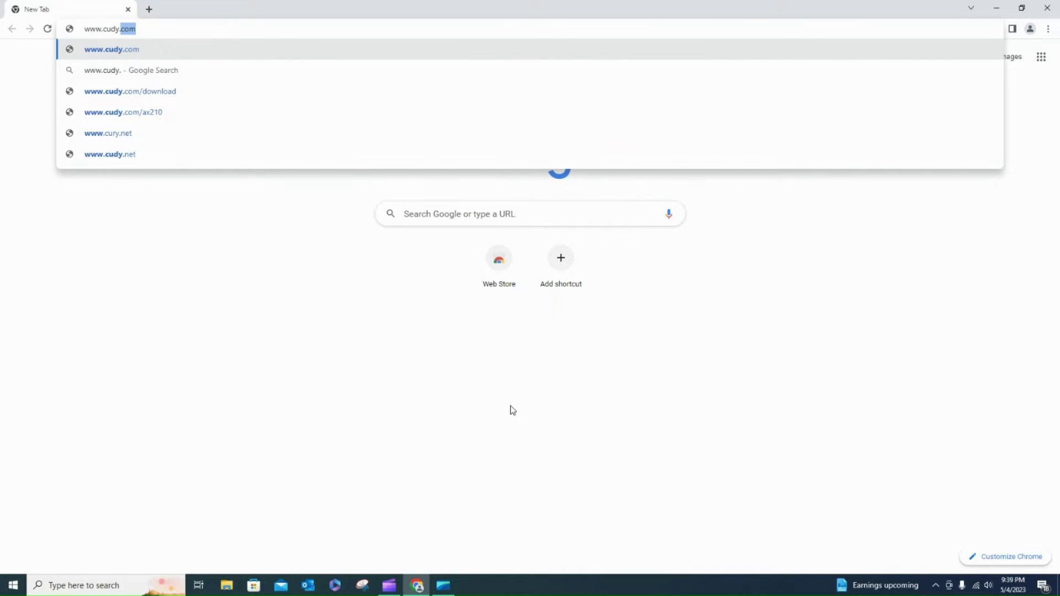
{"action": "type", "text": "com/ax210"}
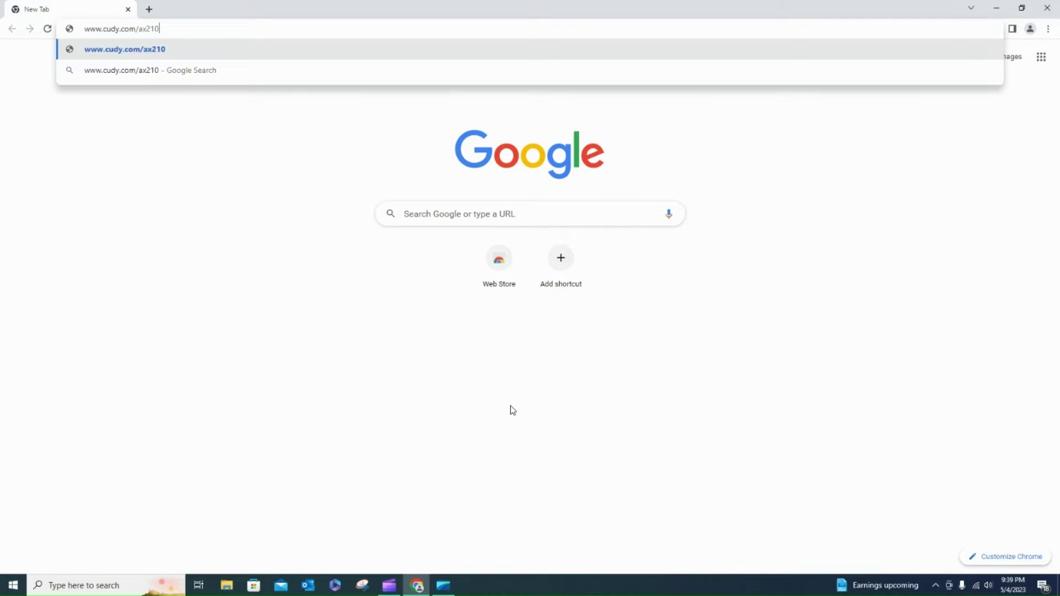
{"action": "key", "text": "Return"}
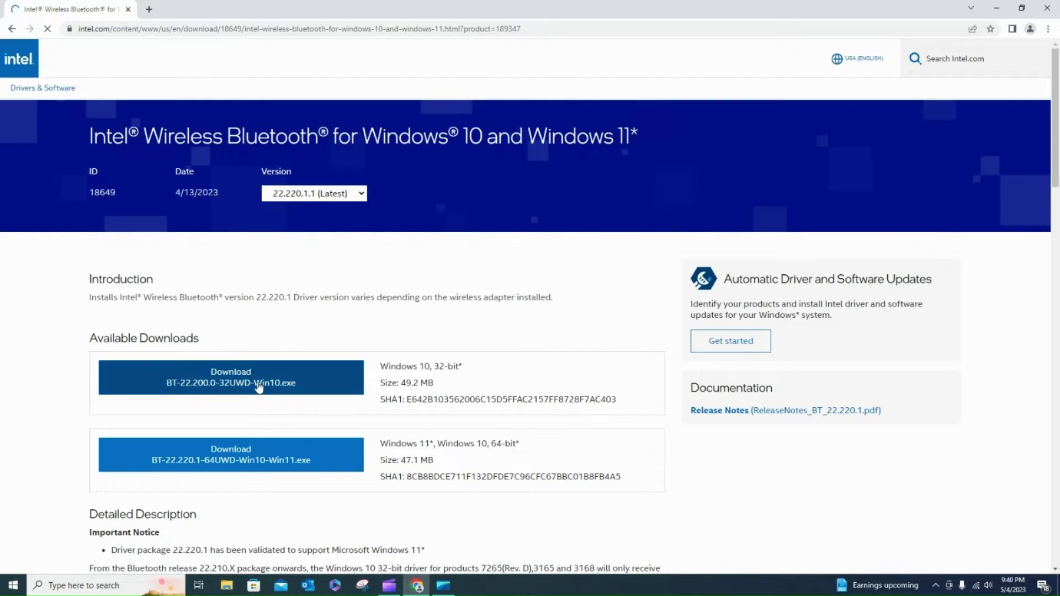
Download BT-22.200.0-32UWD-Win10.exe, the Windows 10 32-bit Bluetooth driver, accepting its license
{"action": "scroll", "coordinate": [259, 387], "scroll_direction": "down", "scroll_amount": 2}
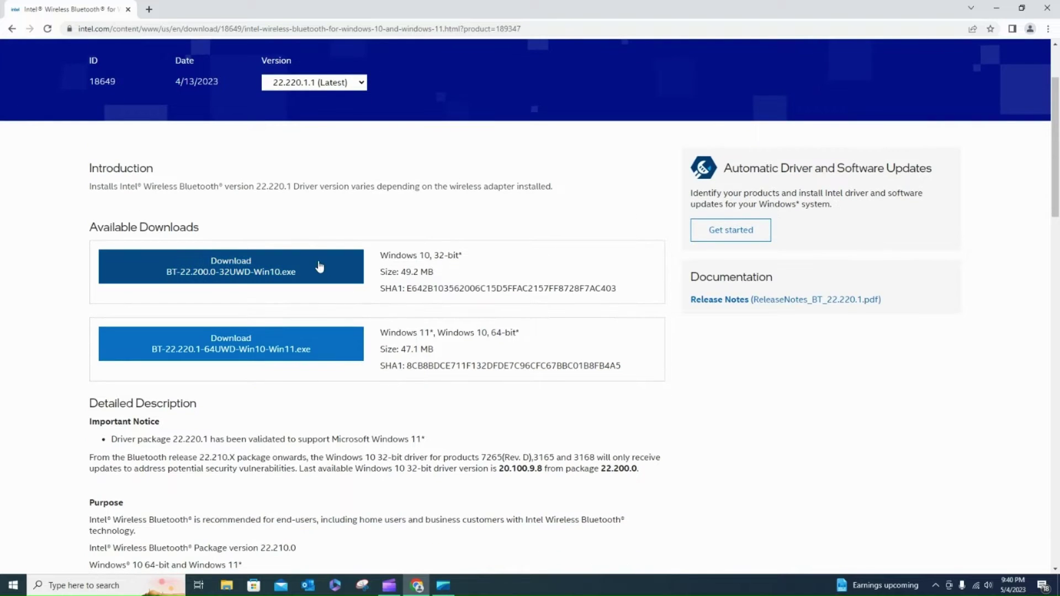
{"action": "left_click", "coordinate": [319, 272]}
{"action": "left_click", "coordinate": [476, 419]}
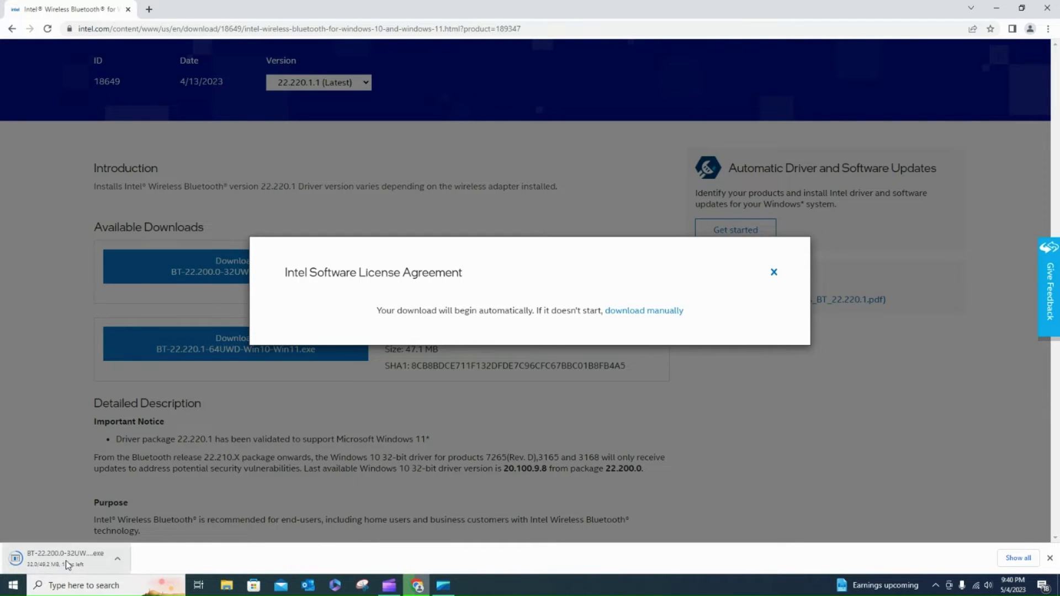
Run the Bluetooth installer, accept the EULA and complete a Typical installation
{"action": "left_click", "coordinate": [66, 564]}
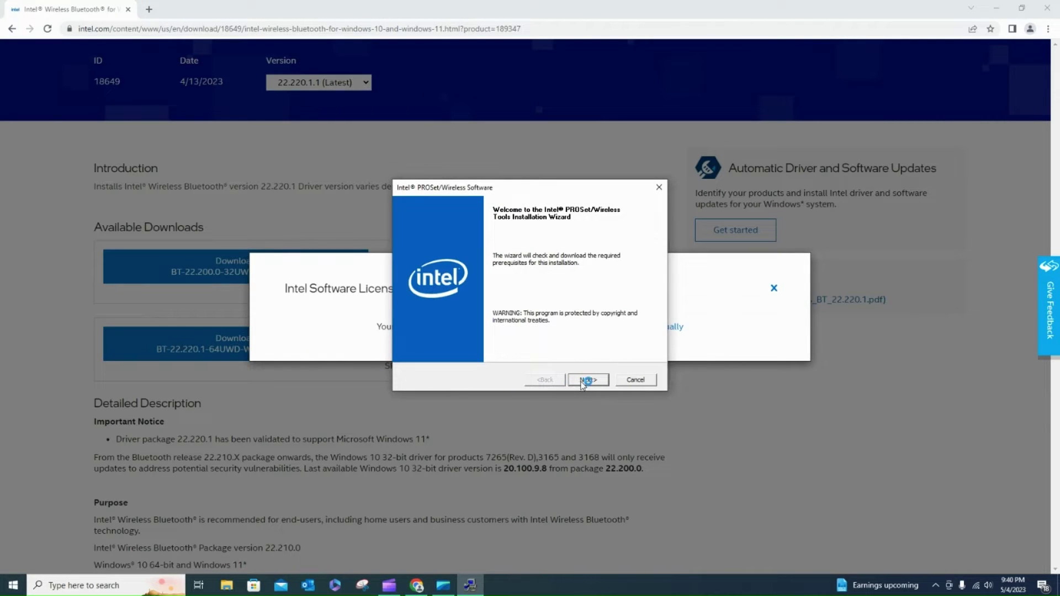
{"action": "left_click", "coordinate": [587, 380]}
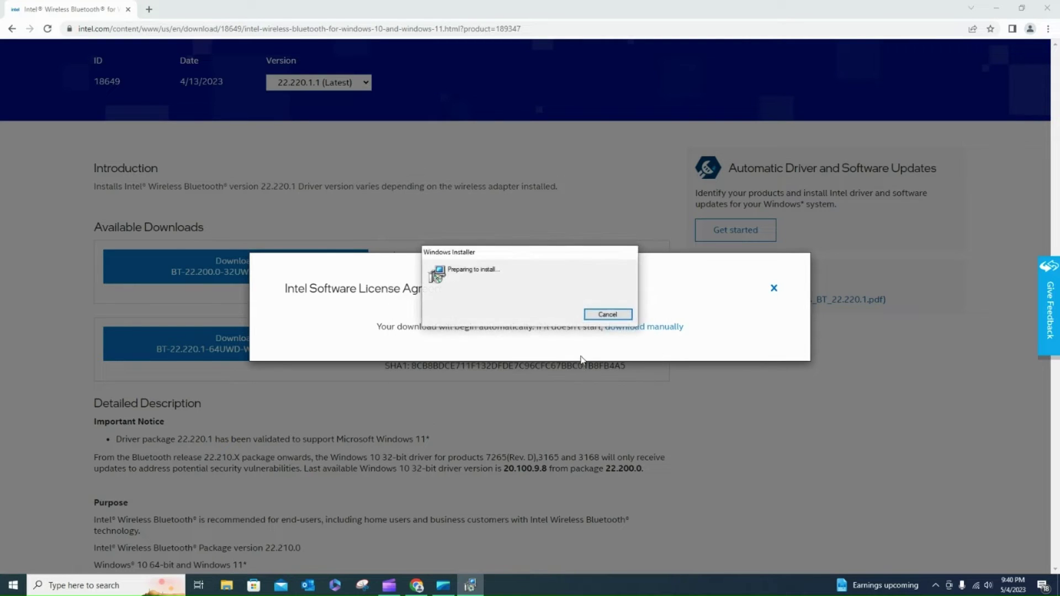
{"action": "left_click", "coordinate": [590, 380]}
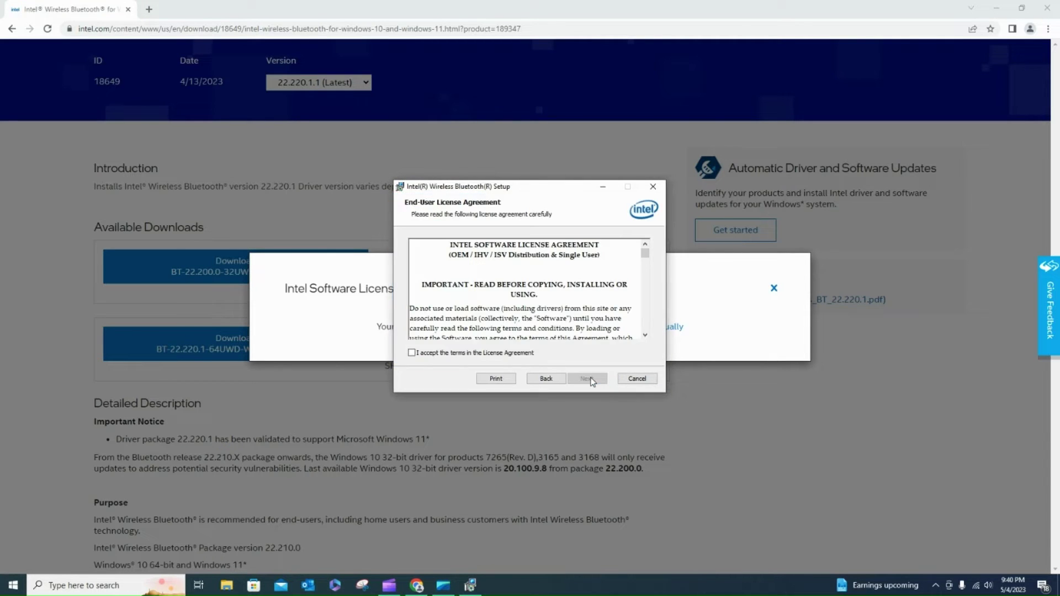
{"action": "left_click", "coordinate": [412, 352]}
{"action": "left_click", "coordinate": [589, 379]}
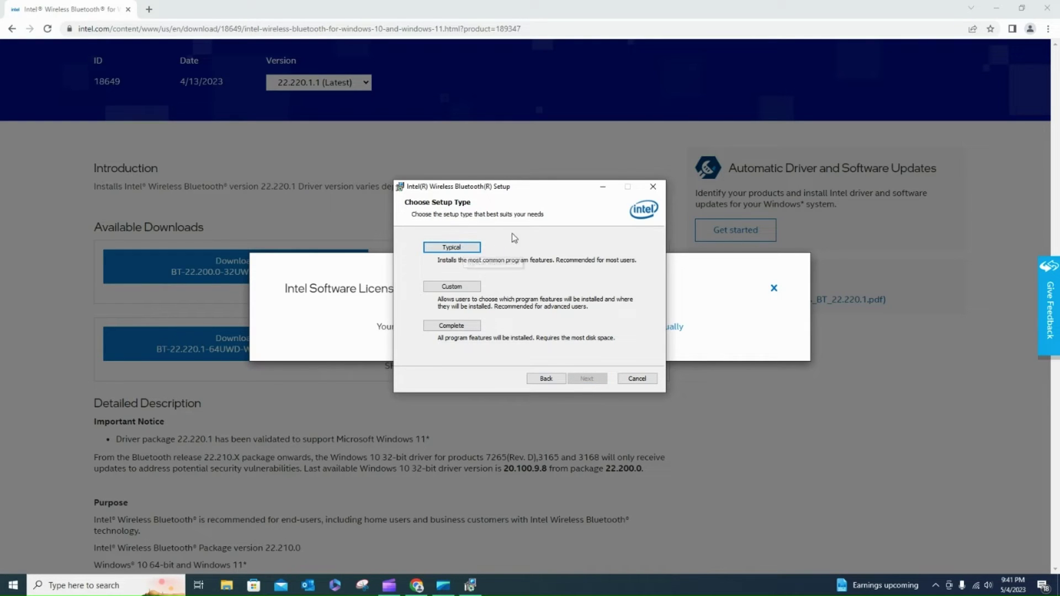
{"action": "left_click", "coordinate": [473, 248]}
{"action": "left_click", "coordinate": [584, 379]}
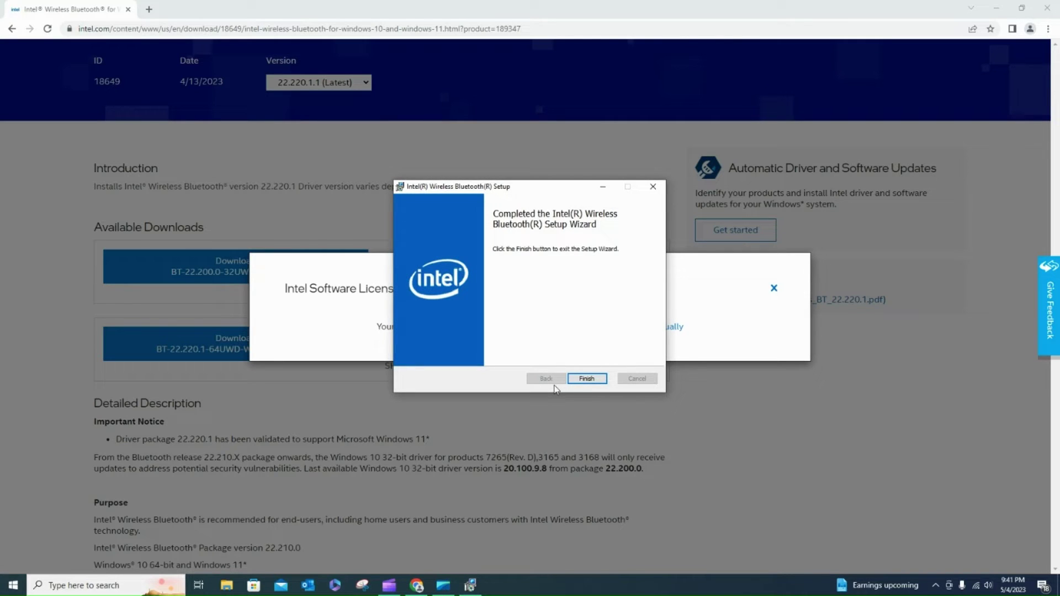
{"action": "left_click", "coordinate": [587, 379]}
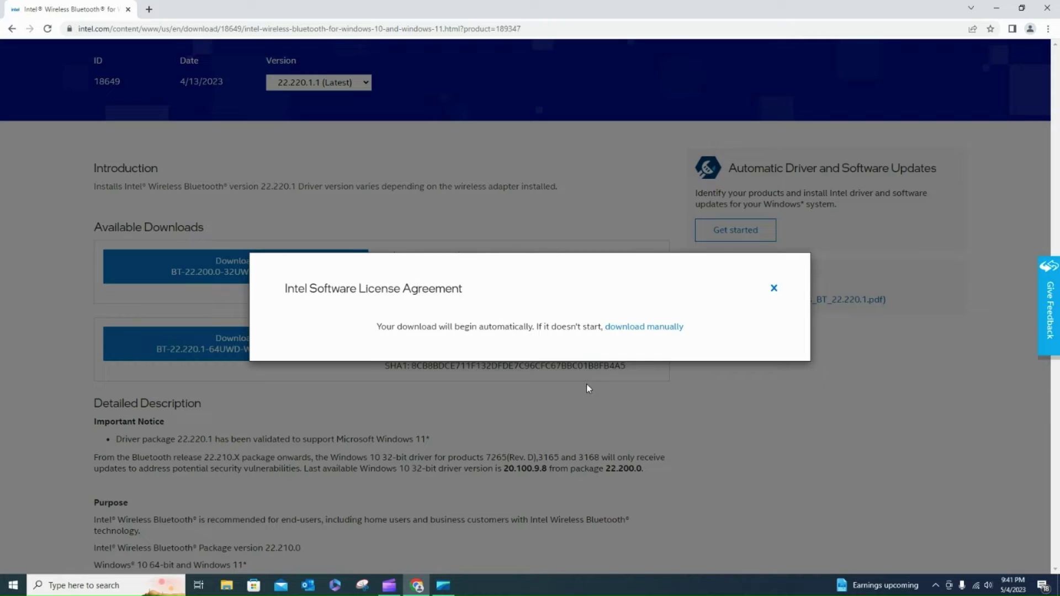
{"action": "left_click", "coordinate": [586, 383]}
Open Windows Settings at the Bluetooth & other devices page
{"action": "left_click", "coordinate": [121, 586]}
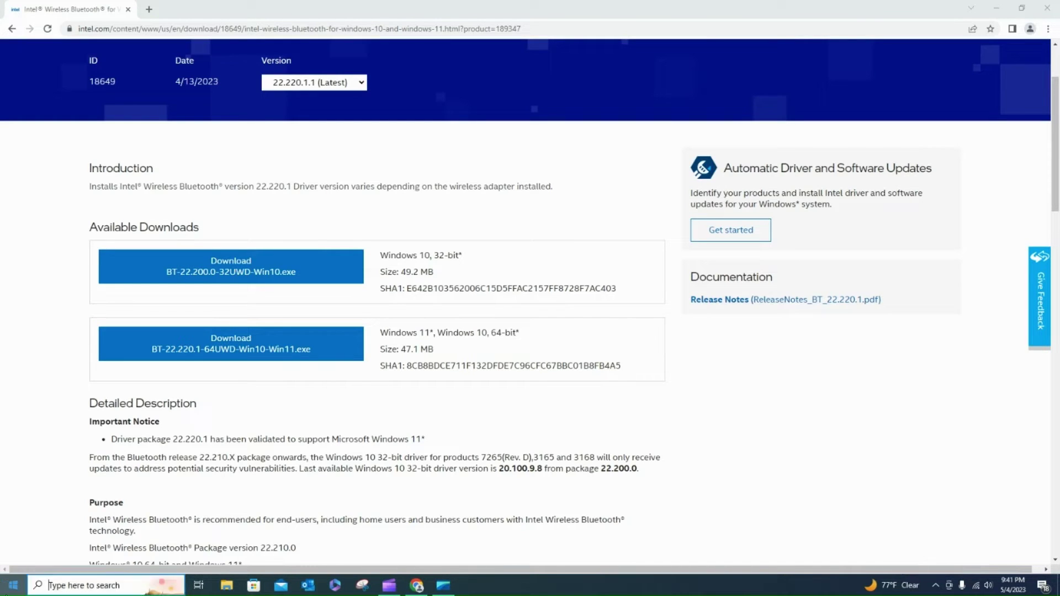
{"action": "type", "text": "se"}
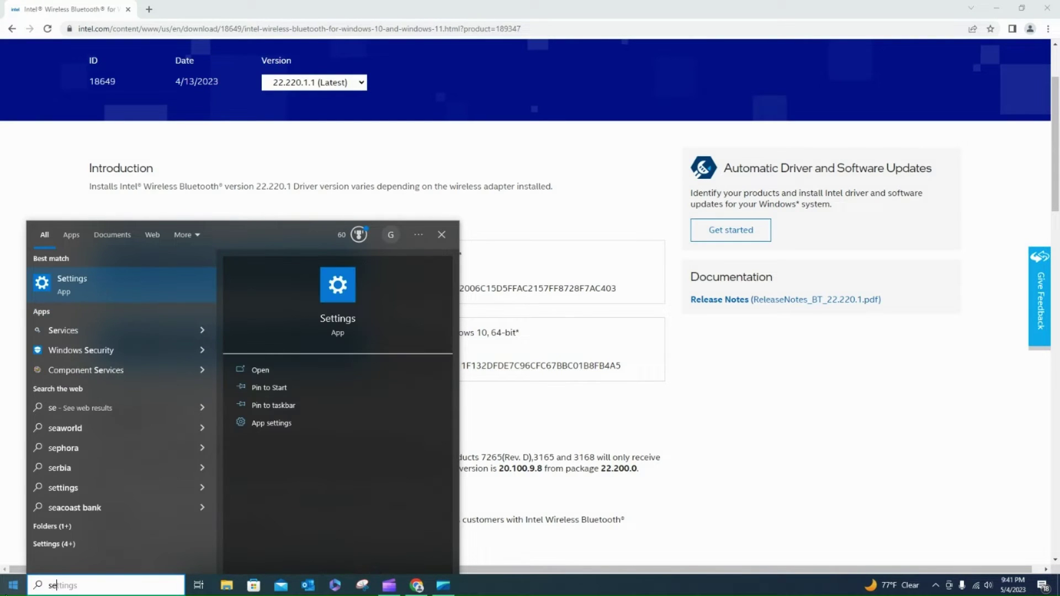
{"action": "key", "text": "Return"}
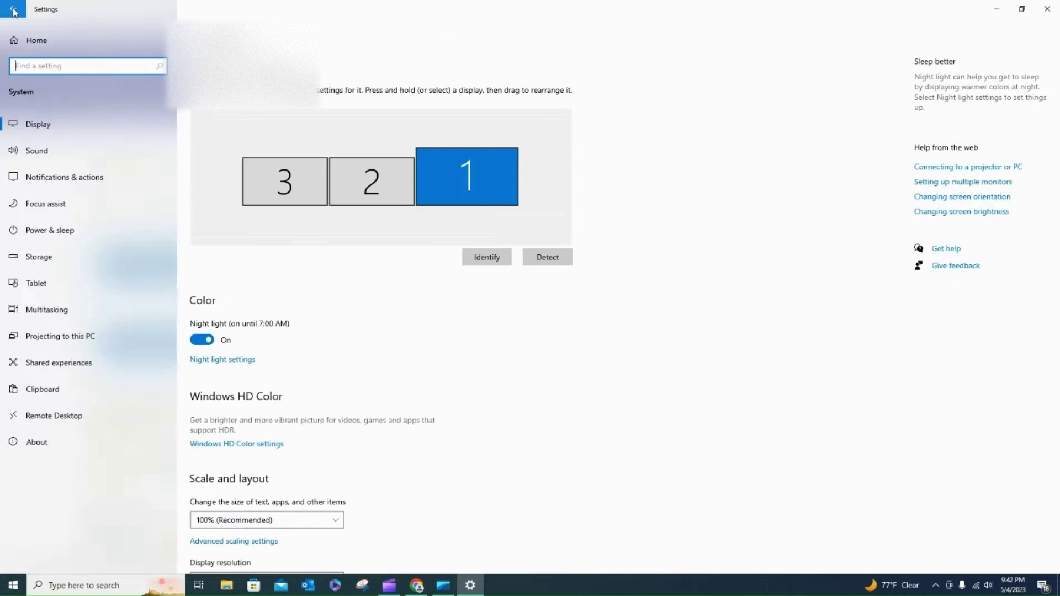
{"action": "left_click", "coordinate": [13, 10]}
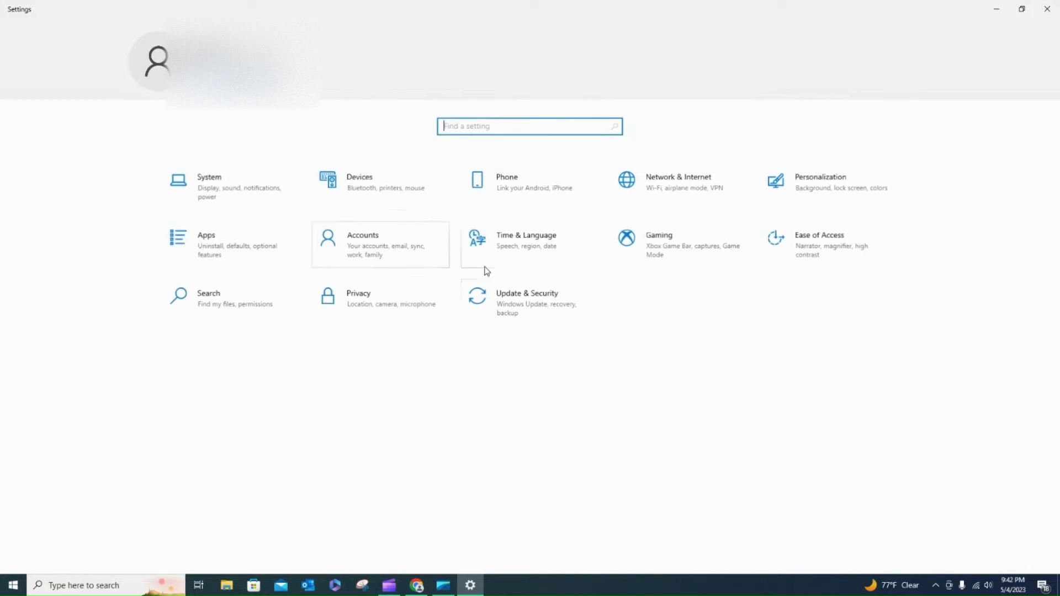
{"action": "left_click", "coordinate": [397, 193]}
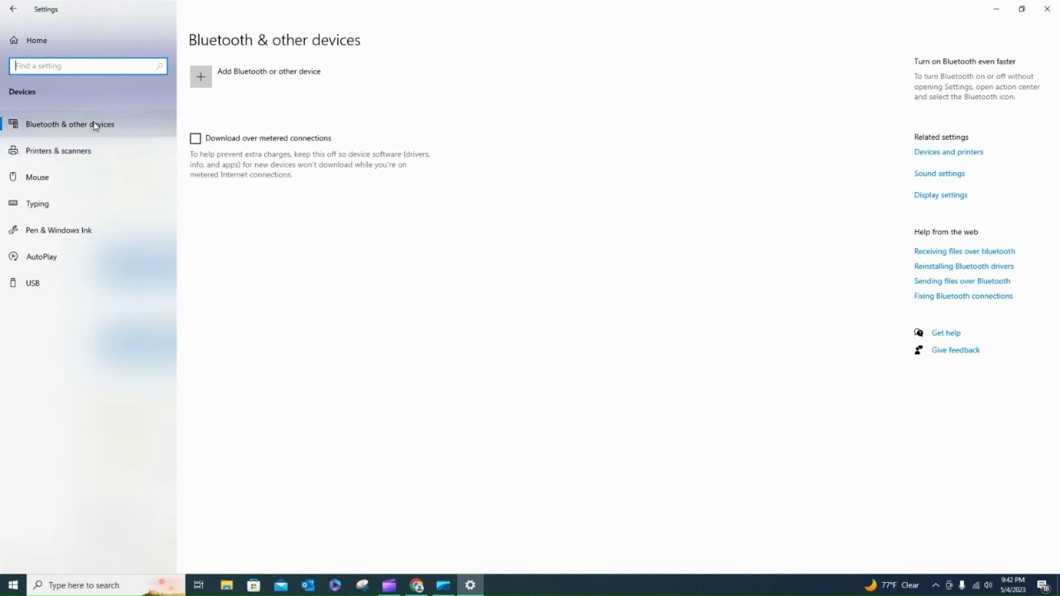
Try twice to pair a Bluetooth device and dismiss the 'Couldn't connect' failure
{"action": "left_click", "coordinate": [241, 87]}
{"action": "left_click", "coordinate": [547, 197]}
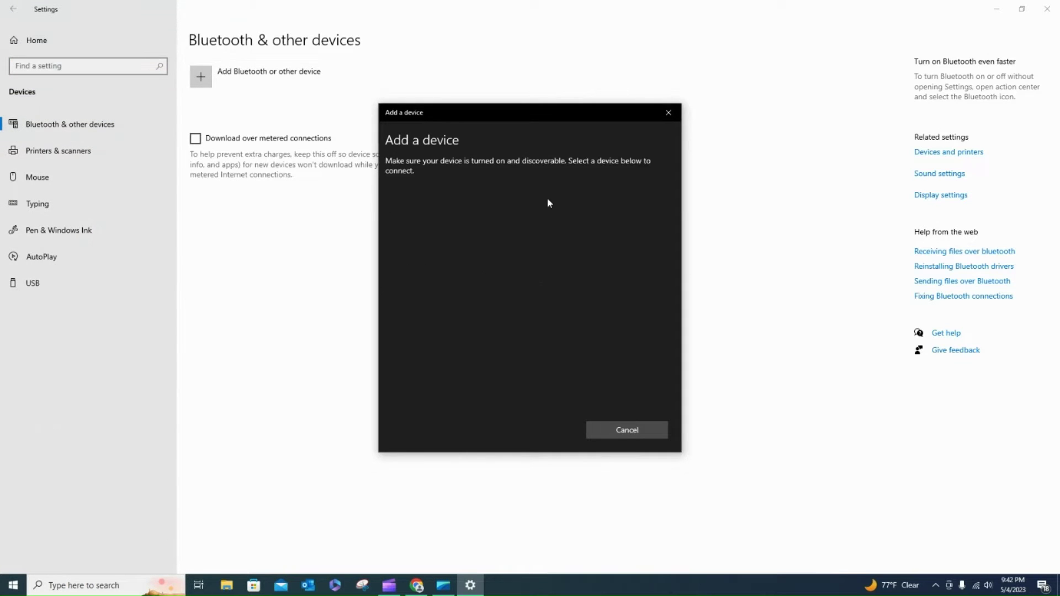
{"action": "key", "text": "Escape"}
{"action": "left_click", "coordinate": [275, 89]}
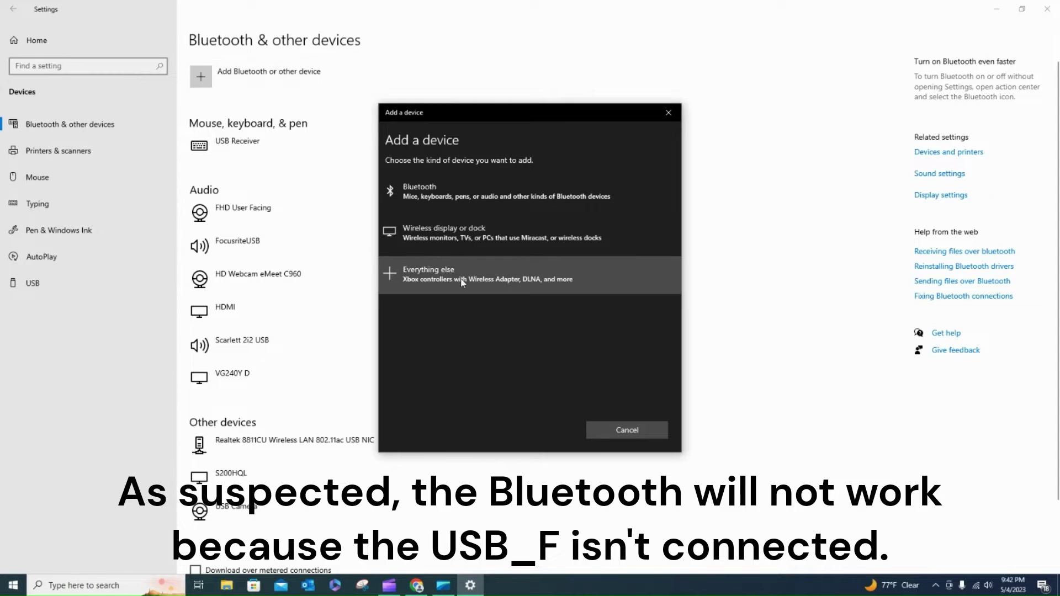
{"action": "left_click", "coordinate": [467, 188]}
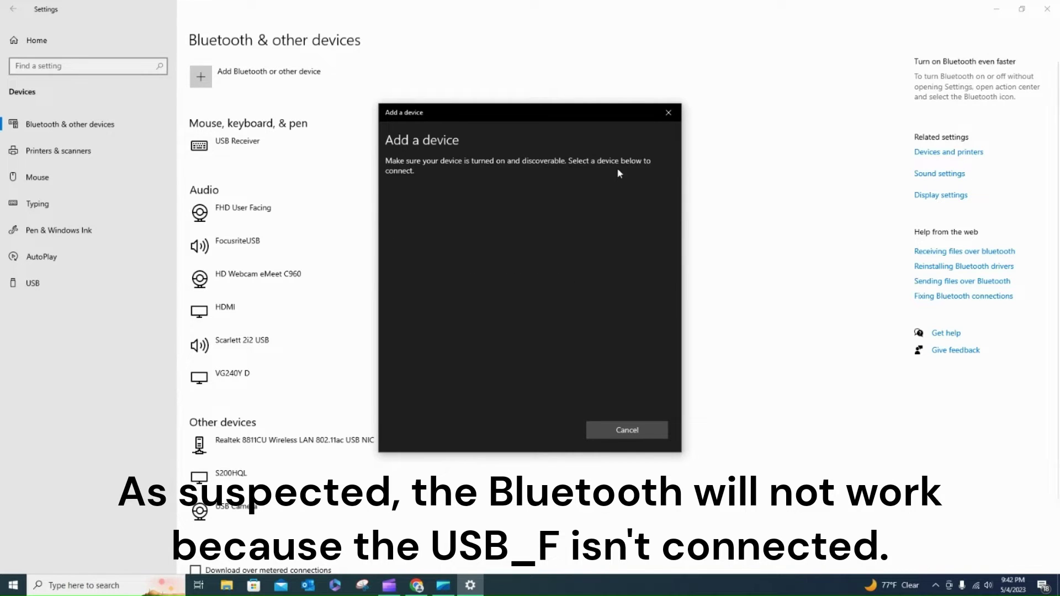
{"action": "left_click", "coordinate": [659, 119]}
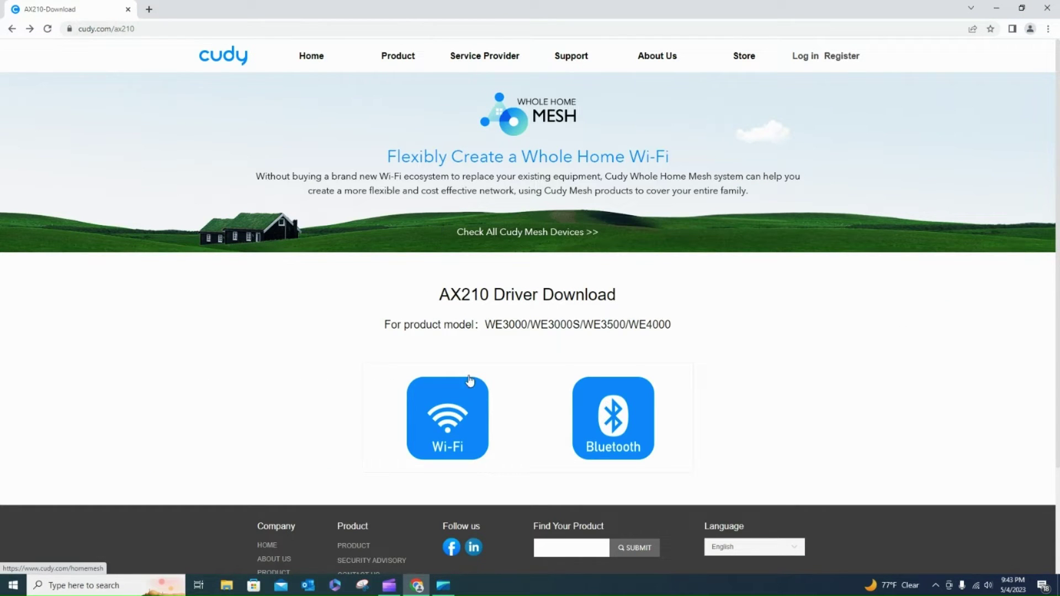
Download the 64-bit Windows 10/11 Wi-Fi driver 22.220.0 from Intel, accepting the license
{"action": "left_click", "coordinate": [467, 400]}
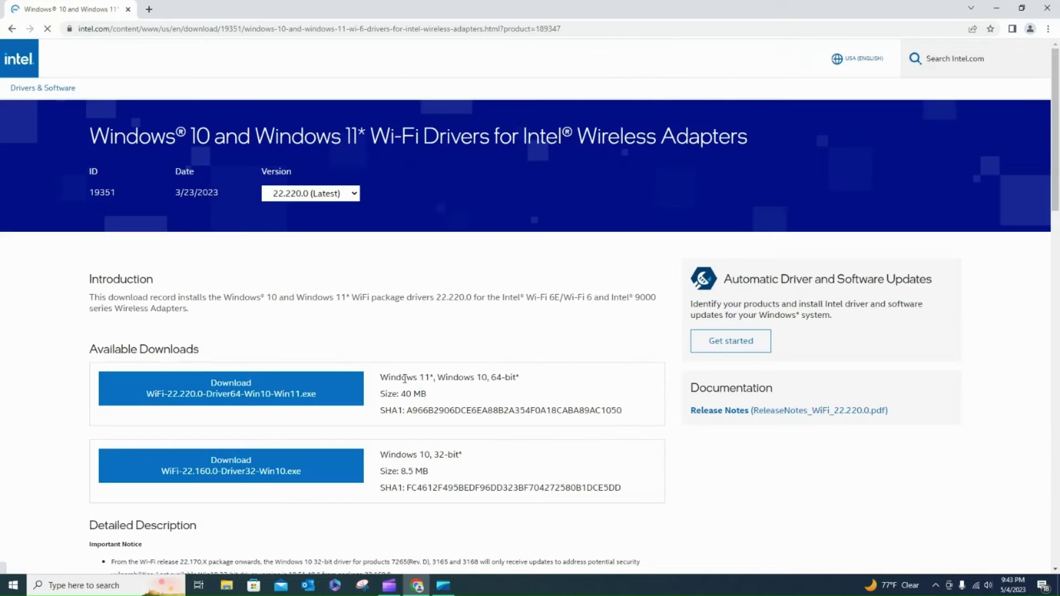
{"action": "left_click", "coordinate": [339, 400]}
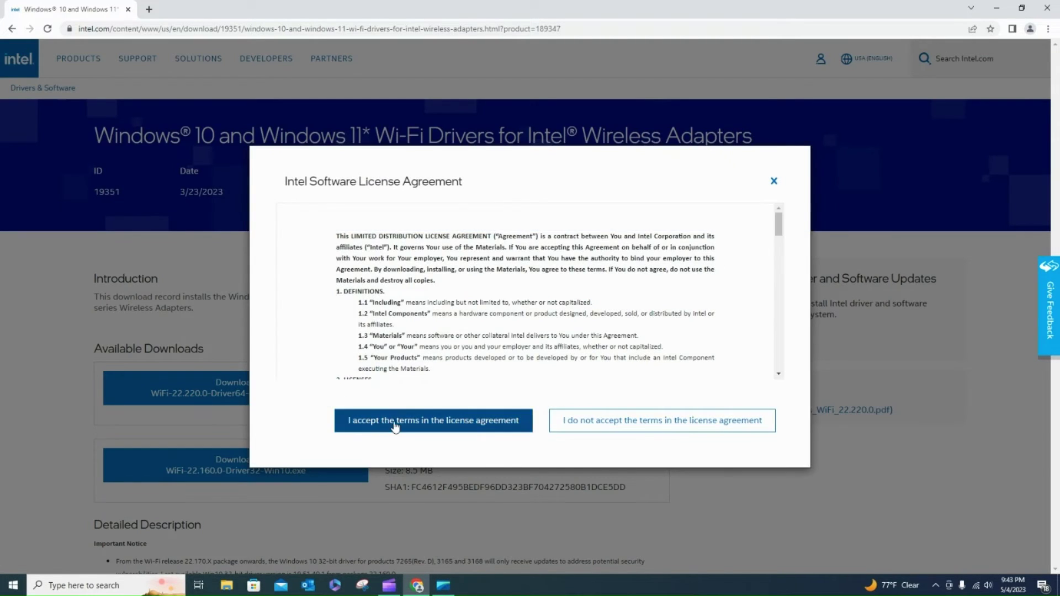
{"action": "left_click", "coordinate": [339, 419]}
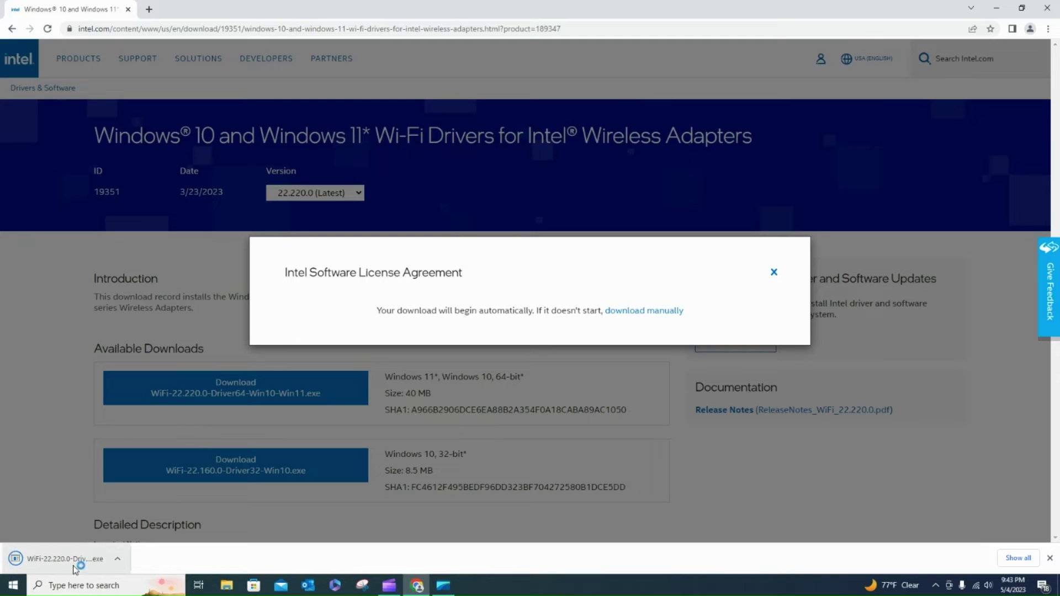
Run the Wi-Fi driver installer, agree to the terms and install it to completion
{"action": "left_click", "coordinate": [64, 559]}
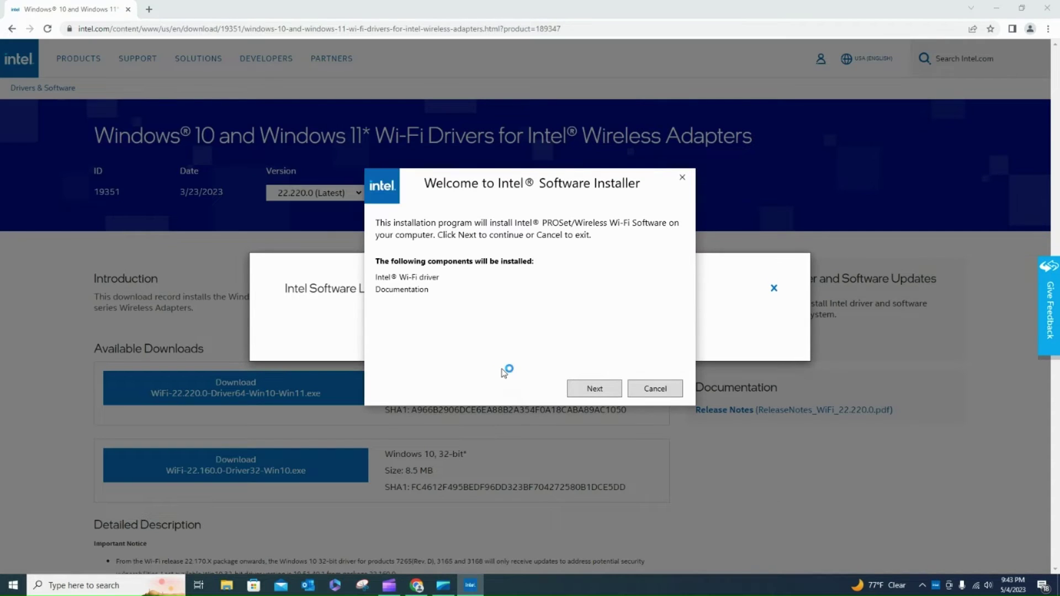
{"action": "left_click", "coordinate": [594, 388]}
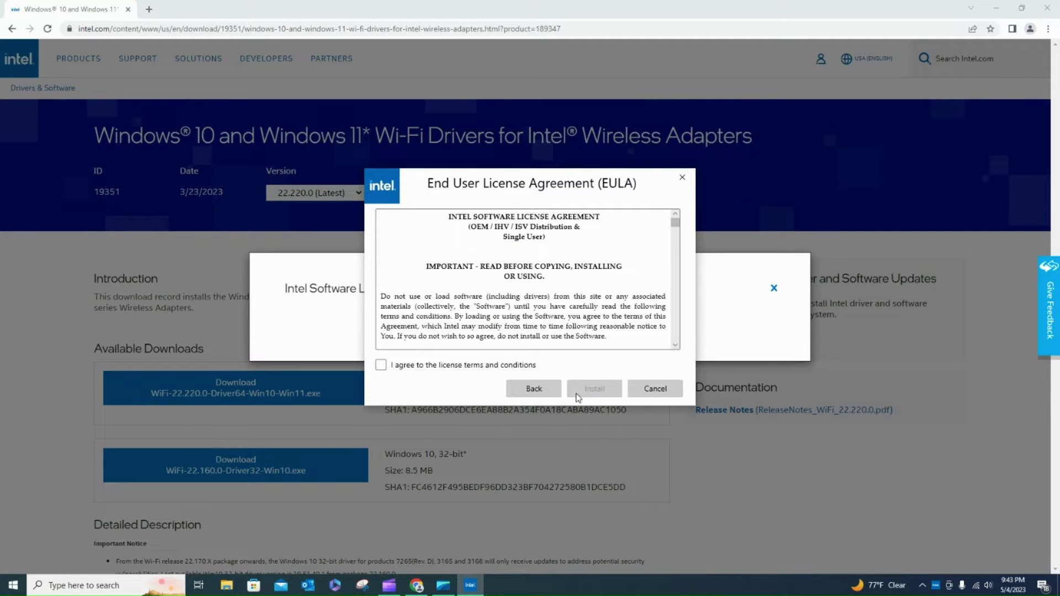
{"action": "left_click", "coordinate": [429, 367]}
{"action": "left_click", "coordinate": [594, 388]}
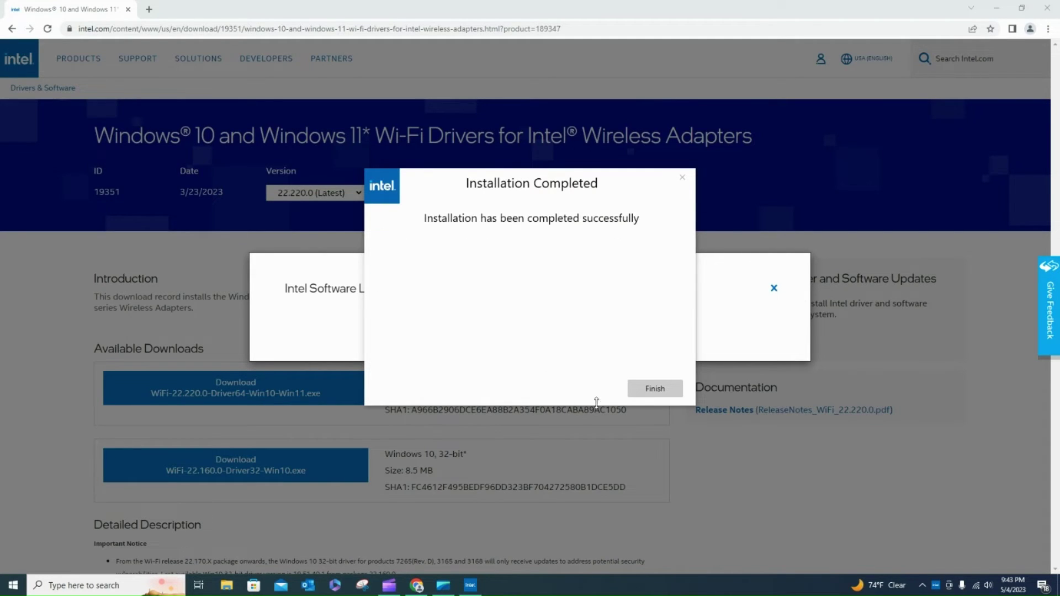
{"action": "left_click", "coordinate": [655, 388]}
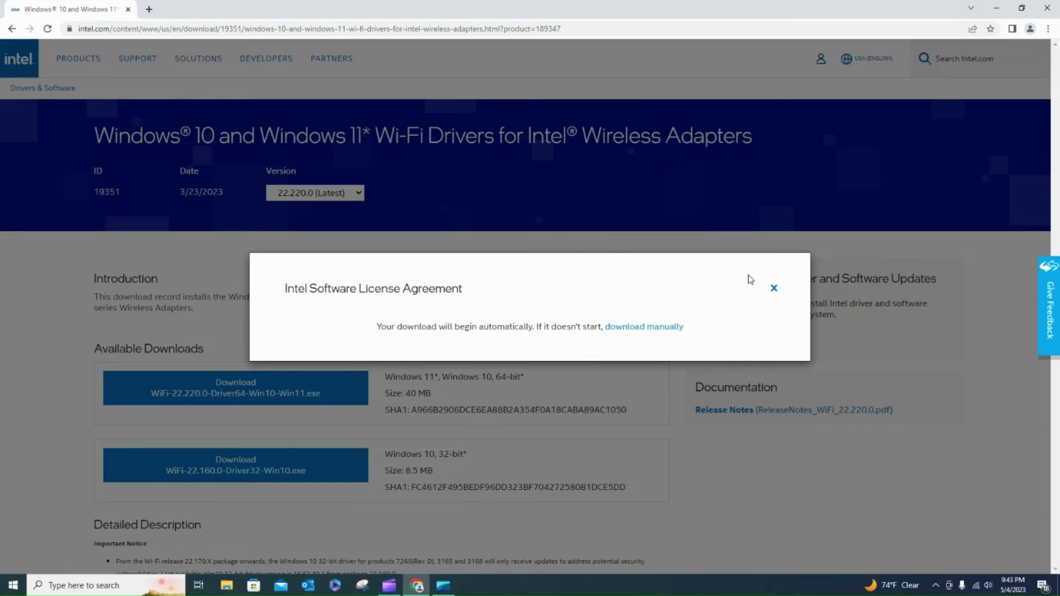
{"action": "left_click", "coordinate": [775, 289]}
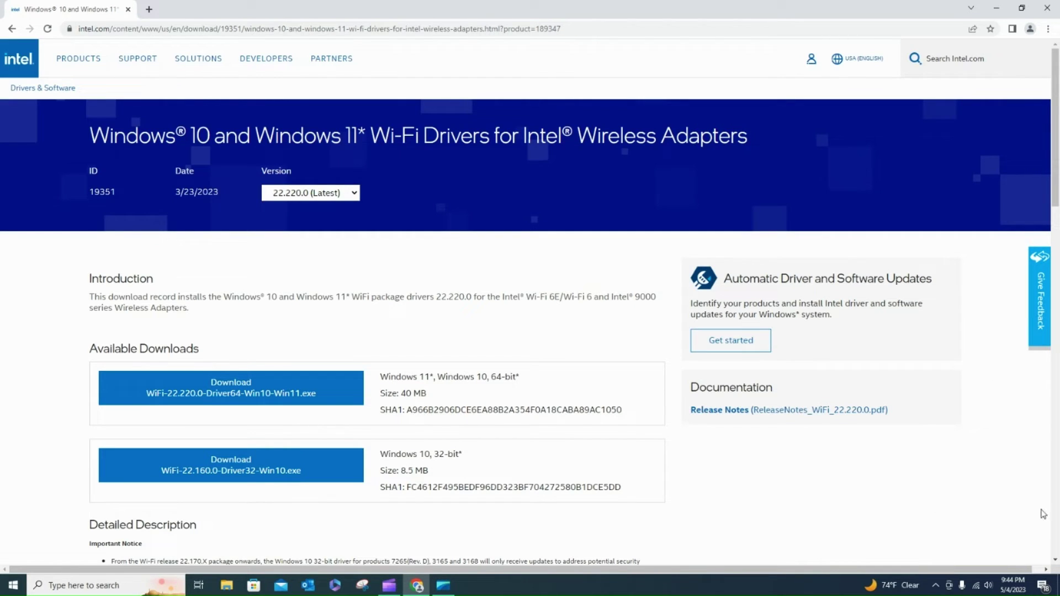
{"action": "left_click", "coordinate": [975, 587]}
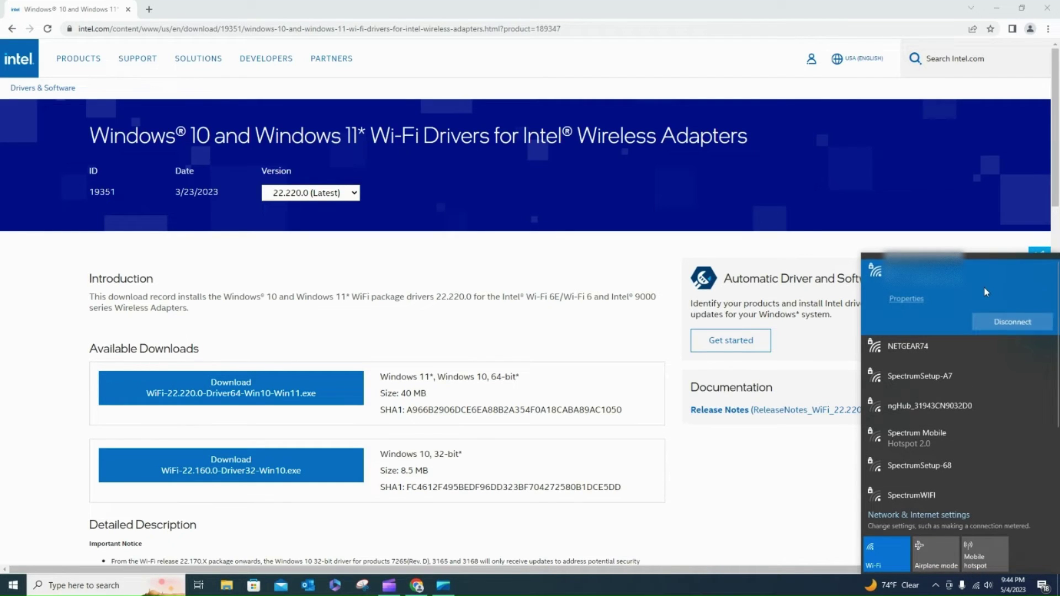
{"action": "left_click", "coordinate": [788, 530]}
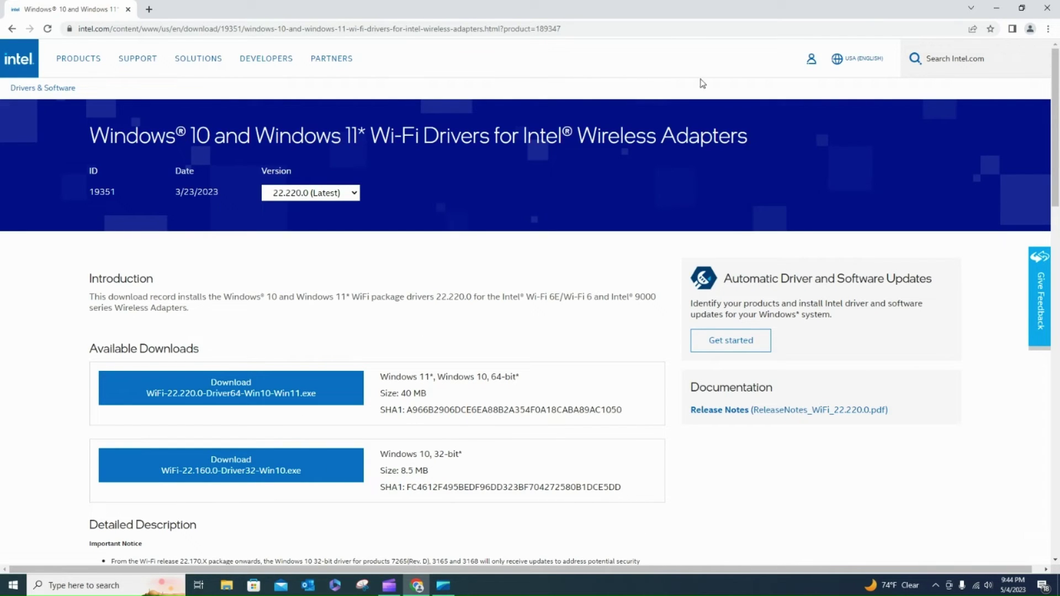
{"action": "left_click", "coordinate": [148, 8]}
{"action": "type", "text": "goo"}
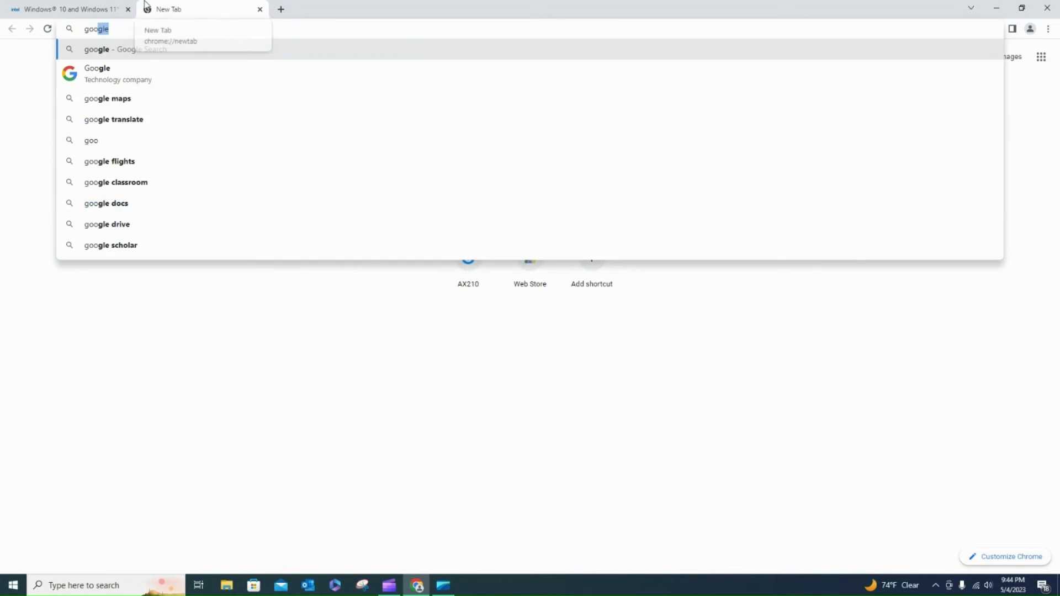
{"action": "key", "text": "Return"}
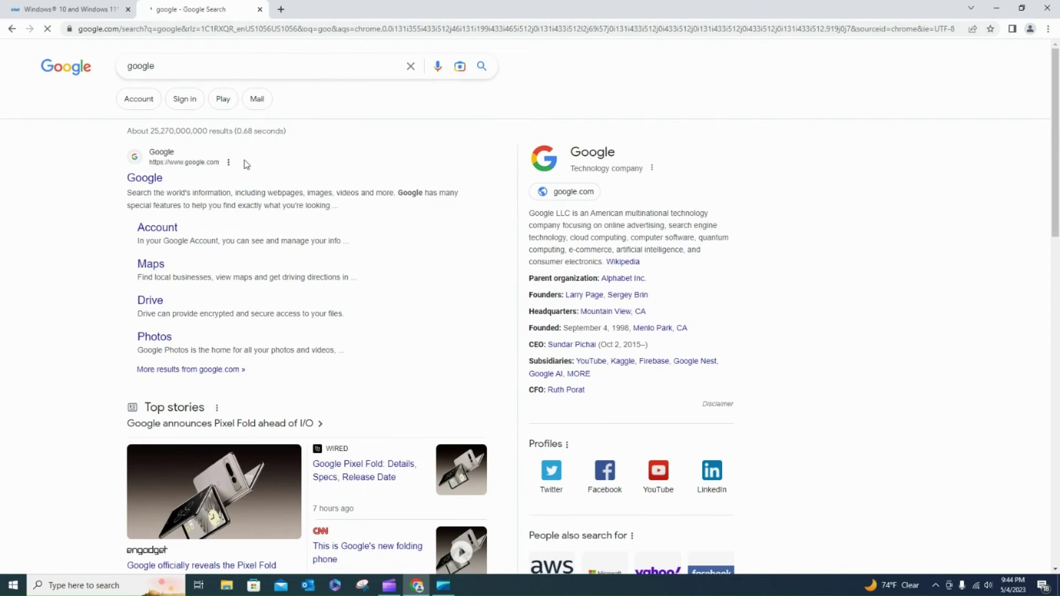
{"action": "left_click", "coordinate": [153, 183]}
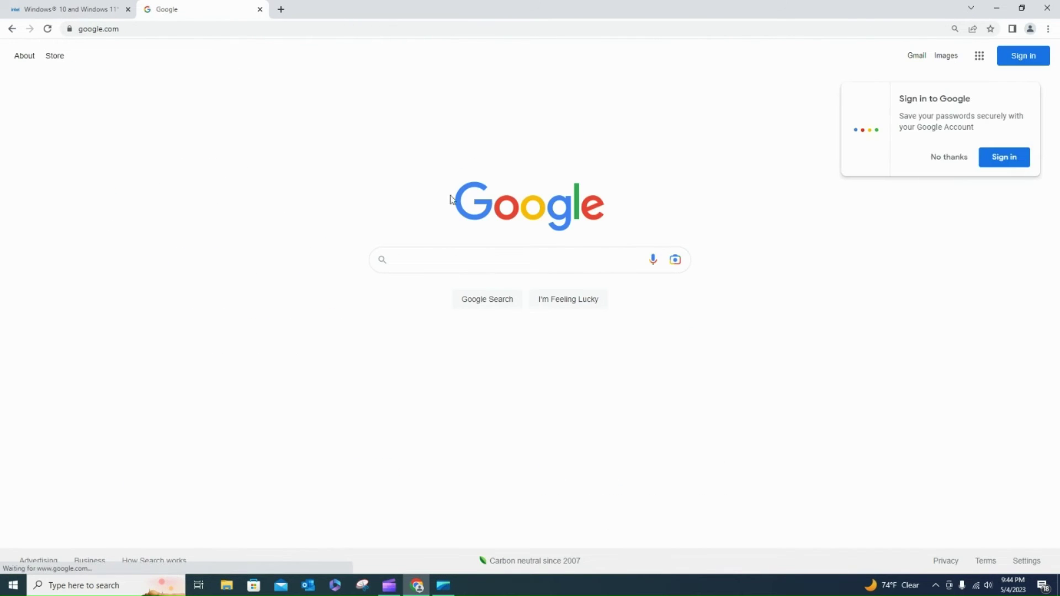
{"action": "left_click", "coordinate": [955, 155]}
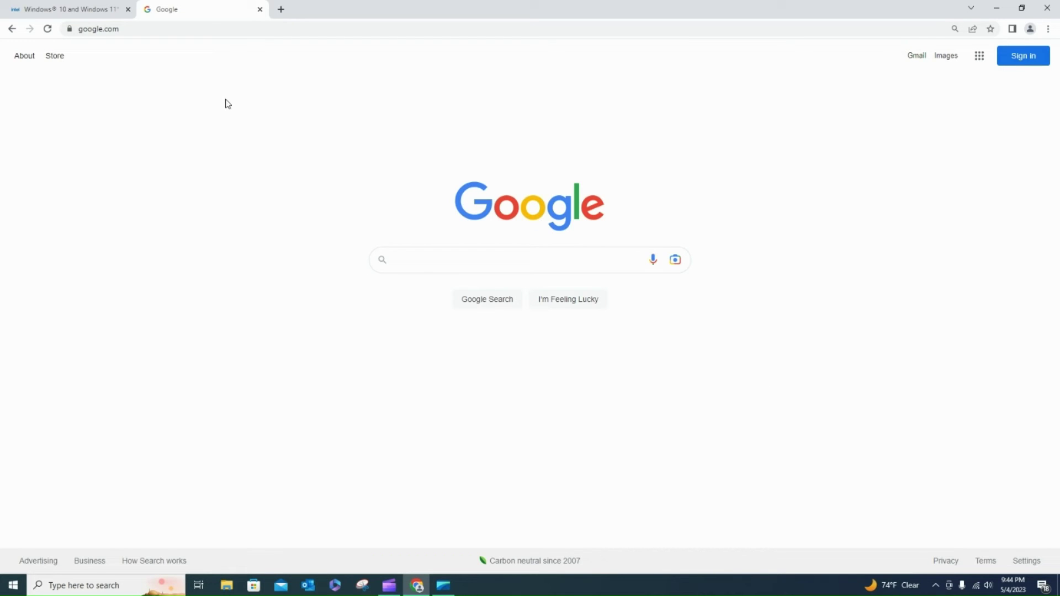
{"action": "left_click", "coordinate": [261, 9]}
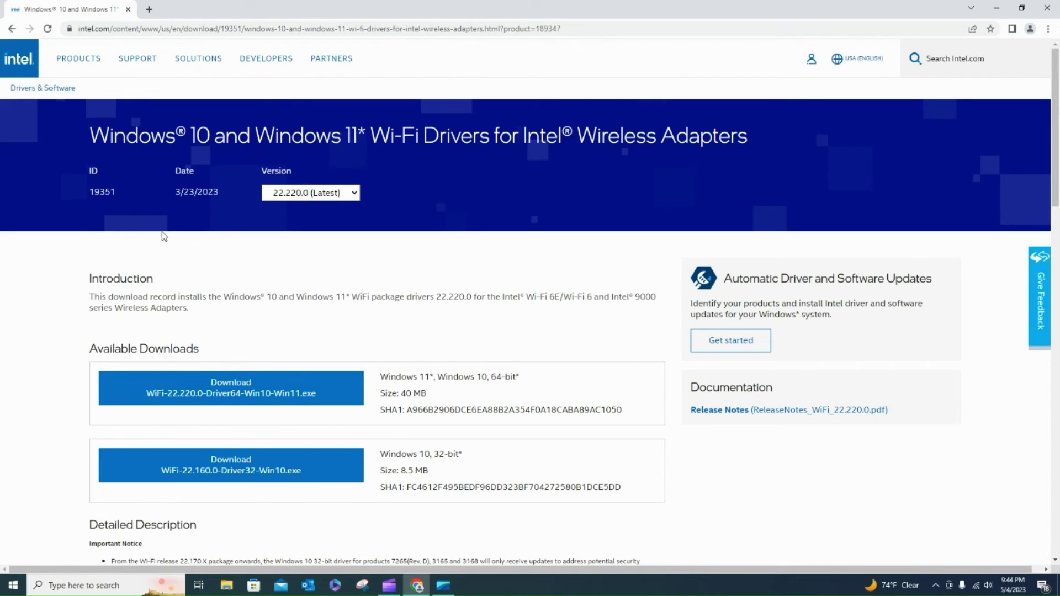
Go back from Intel's Wi-Fi Drivers page to cudy.com/ax210
{"action": "scroll", "coordinate": [307, 331], "scroll_direction": "down", "scroll_amount": 3}
{"action": "key", "text": "alt+Left"}
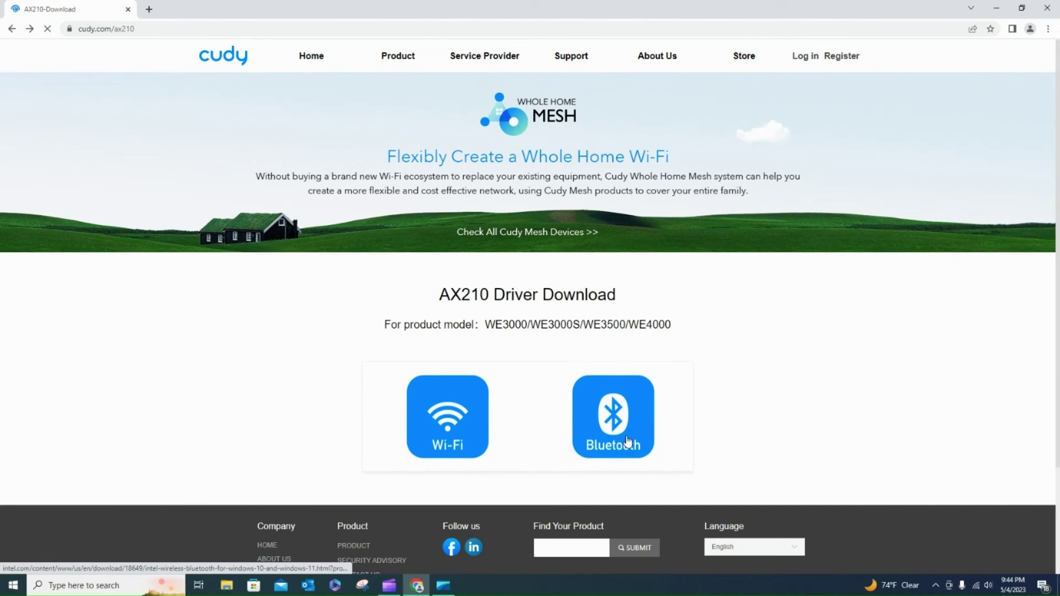